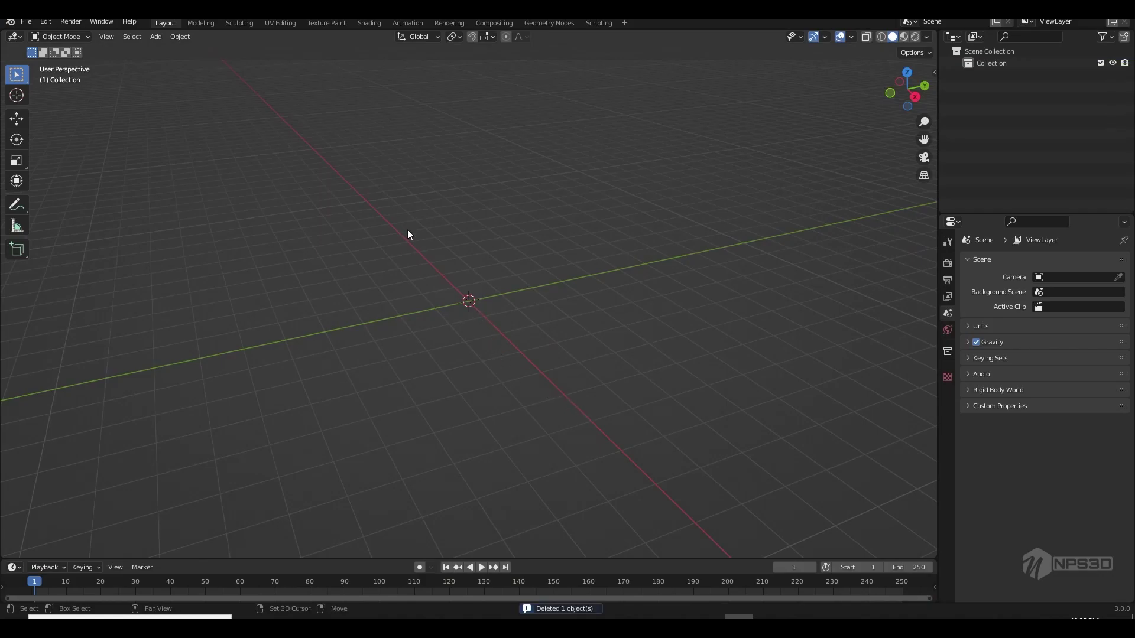
Add a plane, view it from the top, rotate it 45°, and enter Edit Mode
{"action": "key", "text": "shift+a"}
{"action": "left_click", "coordinate": [497, 233]}
{"action": "key", "text": "KP_7"}
{"action": "scroll", "coordinate": [499, 238], "scroll_direction": "up", "scroll_amount": 3}
{"action": "type", "text": "r"}
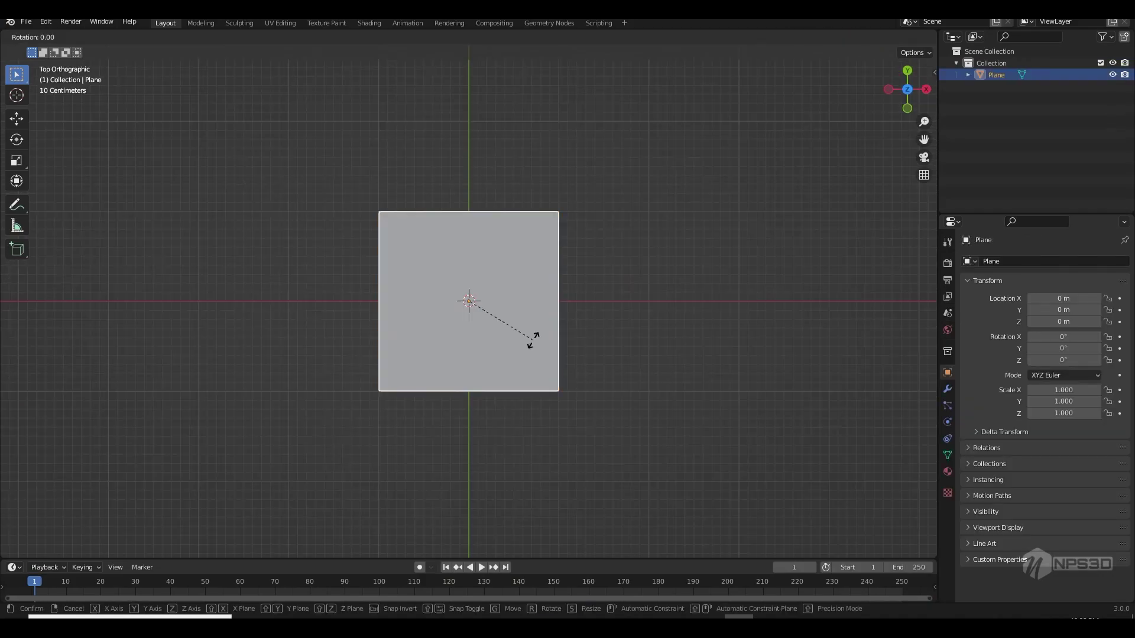
{"action": "type", "text": "z45"}
{"action": "key", "text": "Return"}
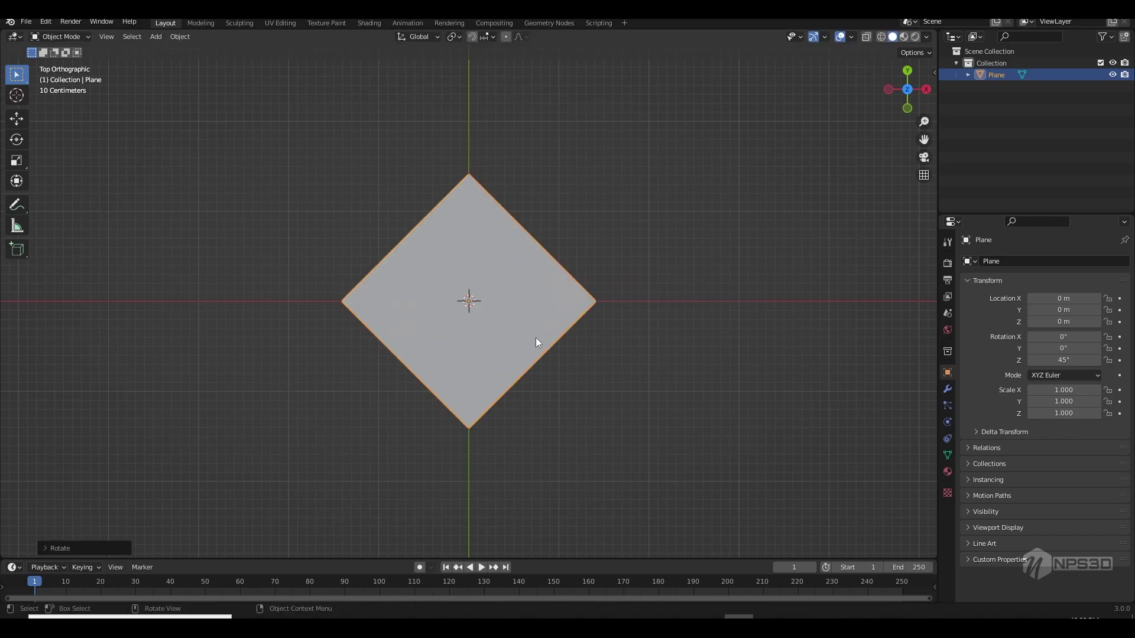
{"action": "key", "text": "Tab"}
Knife-cut from the top corner to the centre, then stretch the top corner upward
{"action": "left_click", "coordinate": [16, 355]}
{"action": "left_click", "coordinate": [468, 175]}
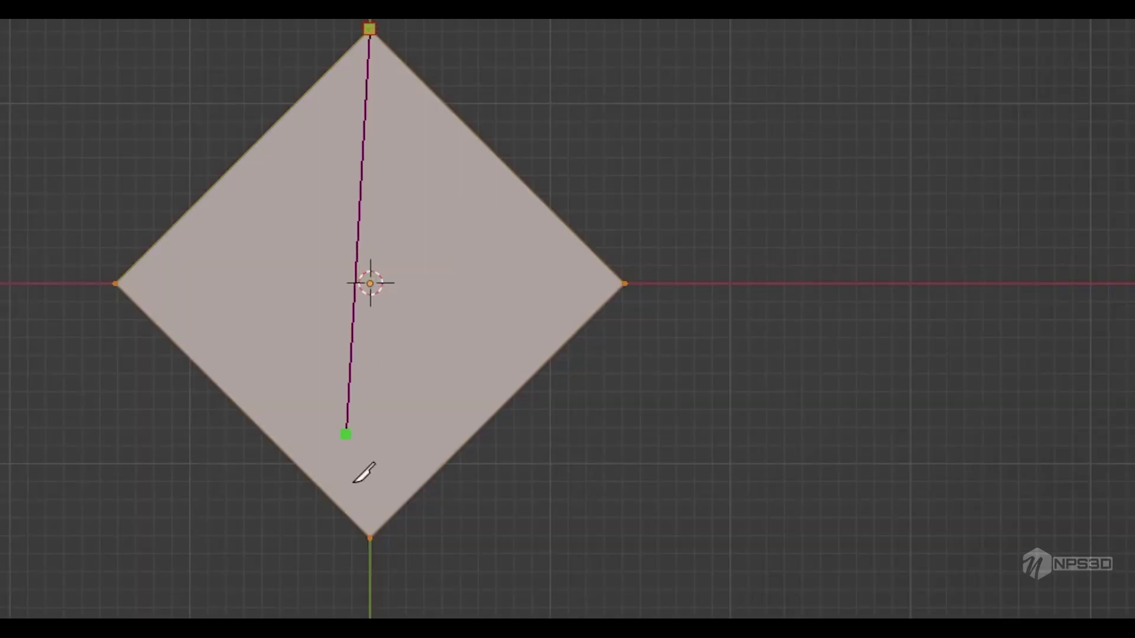
{"action": "key", "text": "Return"}
{"action": "left_click", "coordinate": [16, 118]}
{"action": "left_click_drag", "start_coordinate": [428, 151], "coordinate": [551, 226]}
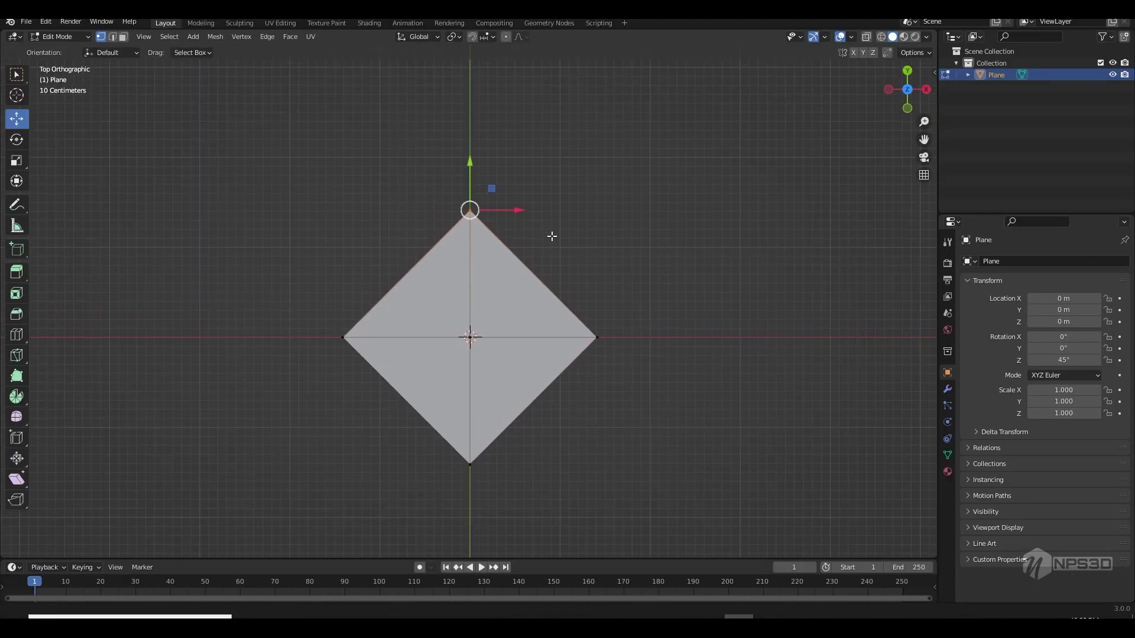
{"action": "left_click_drag", "start_coordinate": [469, 164], "coordinate": [470, 81]}
Raise the centre vertex into a shallow pyramid and scale the side corners inward
{"action": "middle_click_drag", "start_coordinate": [496, 266], "coordinate": [476, 340]}
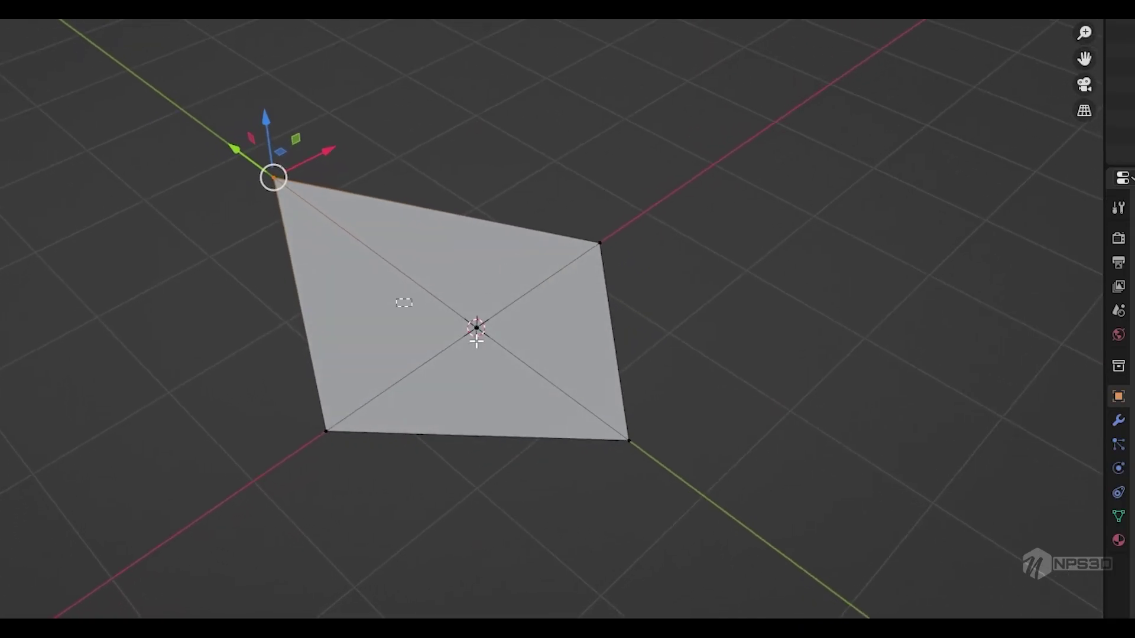
{"action": "left_click_drag", "start_coordinate": [479, 277], "coordinate": [490, 232]}
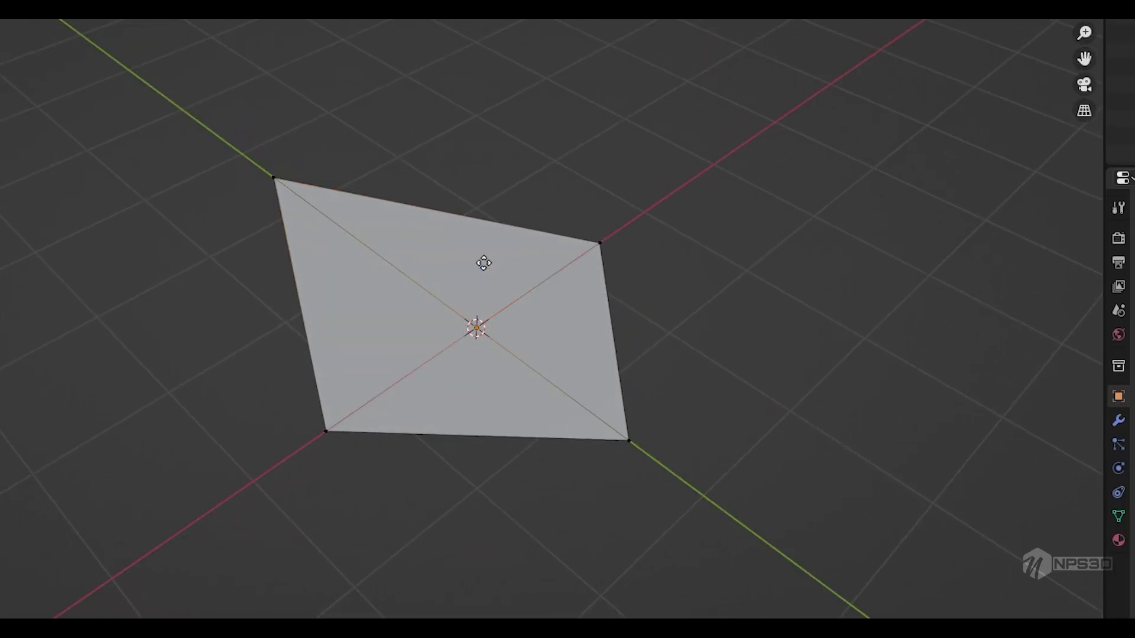
{"action": "middle_click_drag", "start_coordinate": [490, 233], "coordinate": [512, 318]}
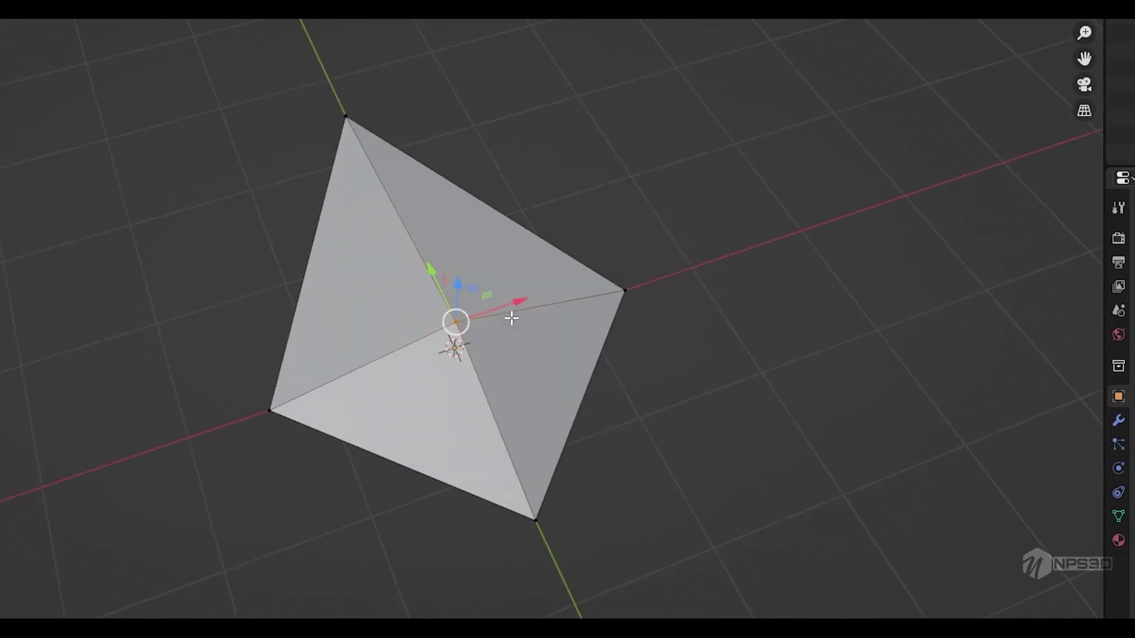
{"action": "key", "text": "KP_7"}
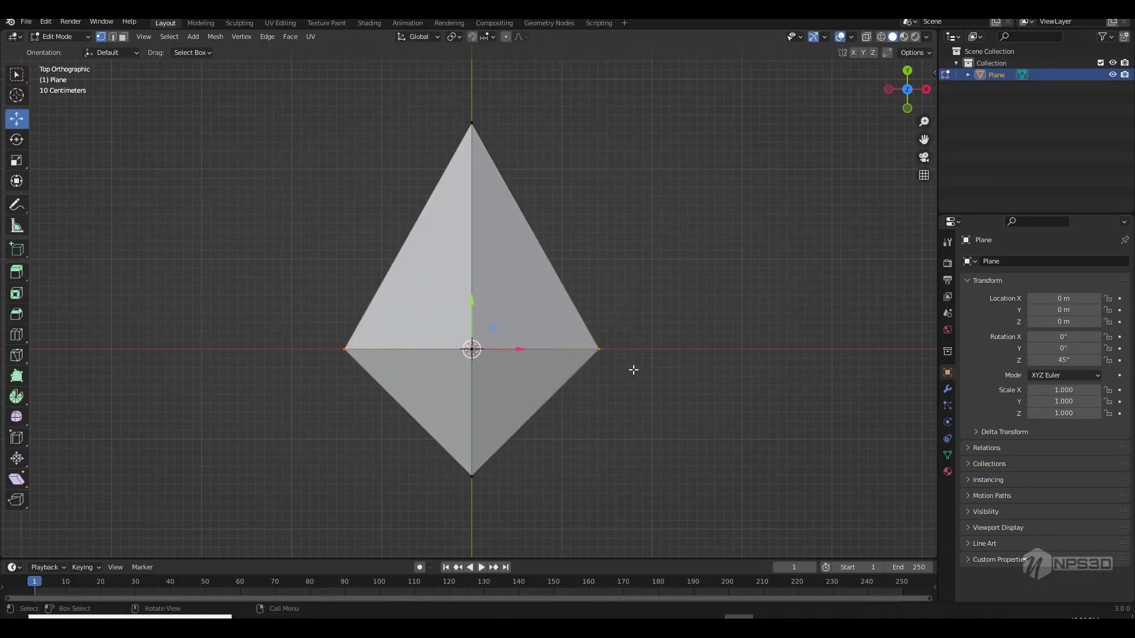
{"action": "key", "text": "s"}
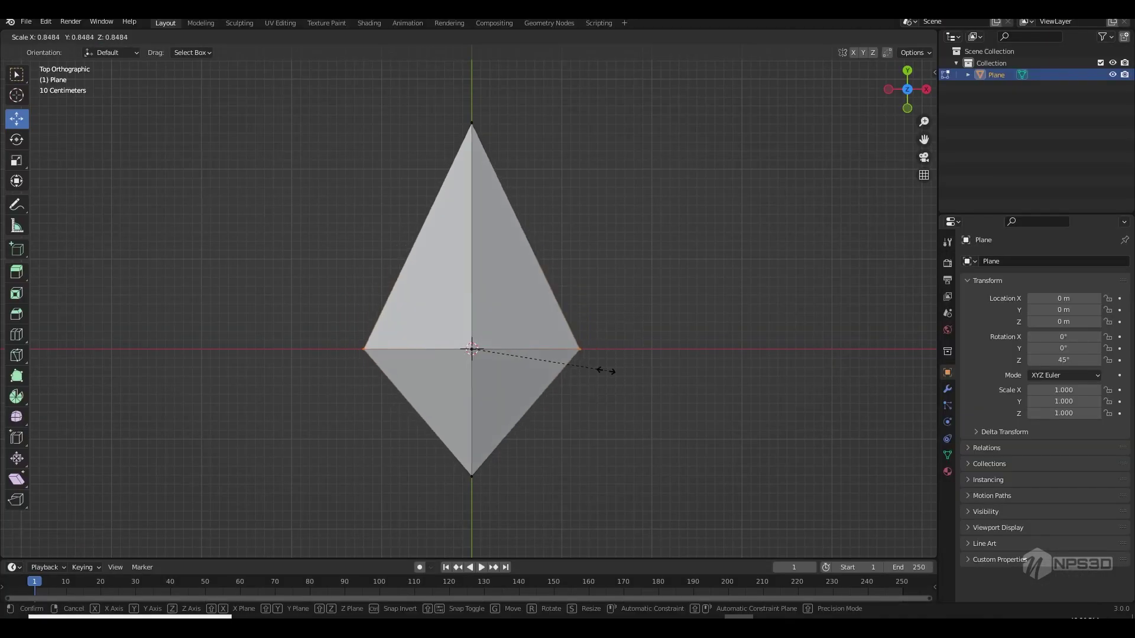
{"action": "left_click", "coordinate": [581, 369]}
{"action": "middle_click_drag", "start_coordinate": [582, 370], "coordinate": [578, 405]}
Move the bottom corner vertex to a new position along the Y axis
{"action": "key", "text": "KP_7"}
{"action": "left_click", "coordinate": [470, 474]}
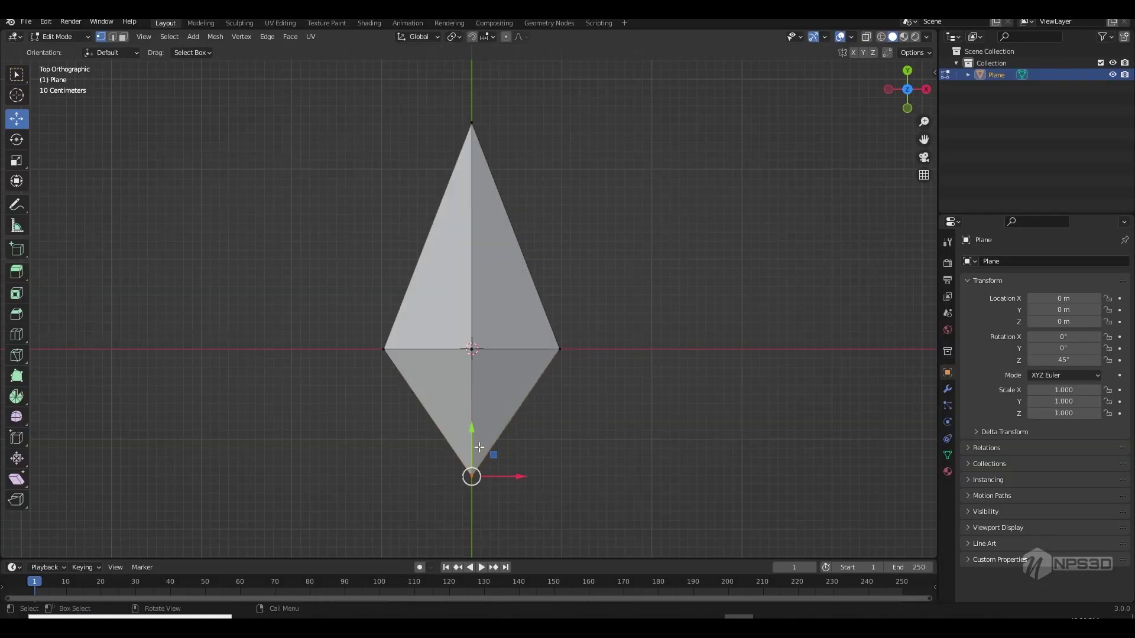
{"action": "key", "text": "g"}
{"action": "key", "text": "y"}
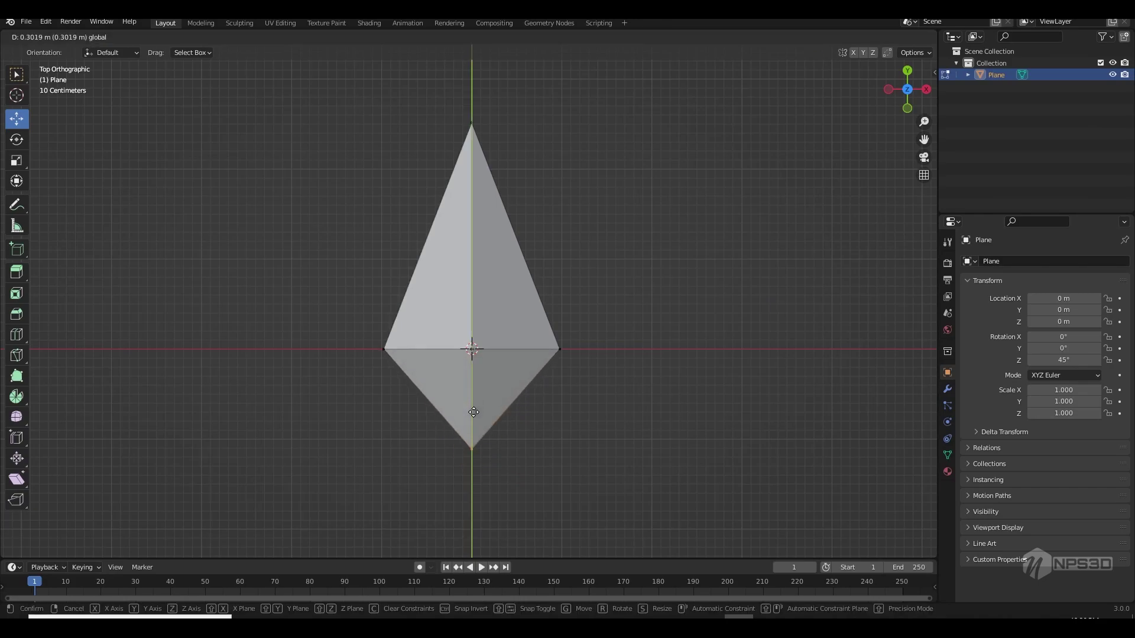
{"action": "left_click", "coordinate": [473, 412]}
Add a Mirror modifier on the Z axis and apply it
{"action": "key", "text": "Tab"}
{"action": "middle_click_drag", "start_coordinate": [474, 413], "coordinate": [577, 342]}
{"action": "left_click", "coordinate": [948, 388]}
{"action": "left_click", "coordinate": [983, 261]}
{"action": "left_click", "coordinate": [831, 426]}
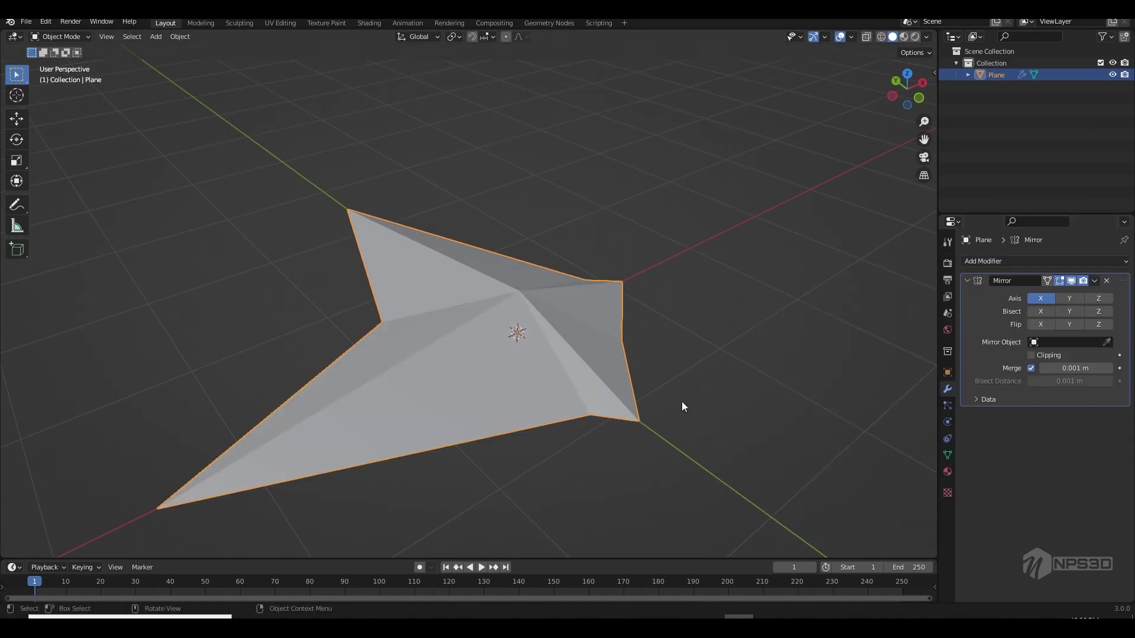
{"action": "left_click", "coordinate": [1041, 298]}
{"action": "left_click", "coordinate": [1097, 298]}
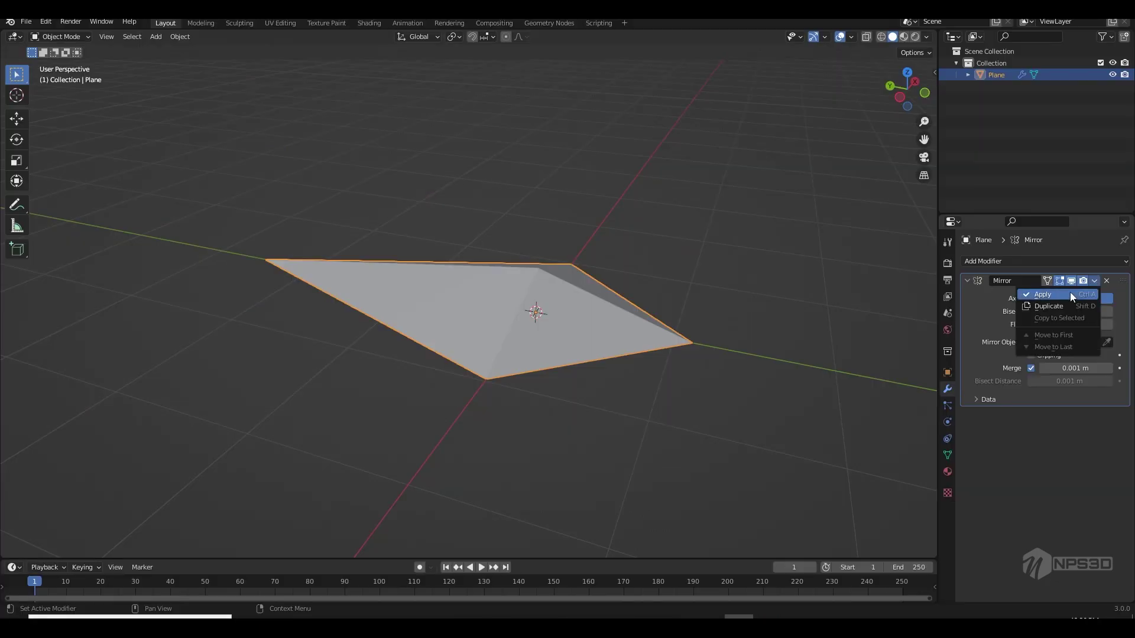
{"action": "left_click", "coordinate": [1070, 292]}
Rotate the shape around the X axis to stand it upright
{"action": "key", "text": "r"}
{"action": "key", "text": "x"}
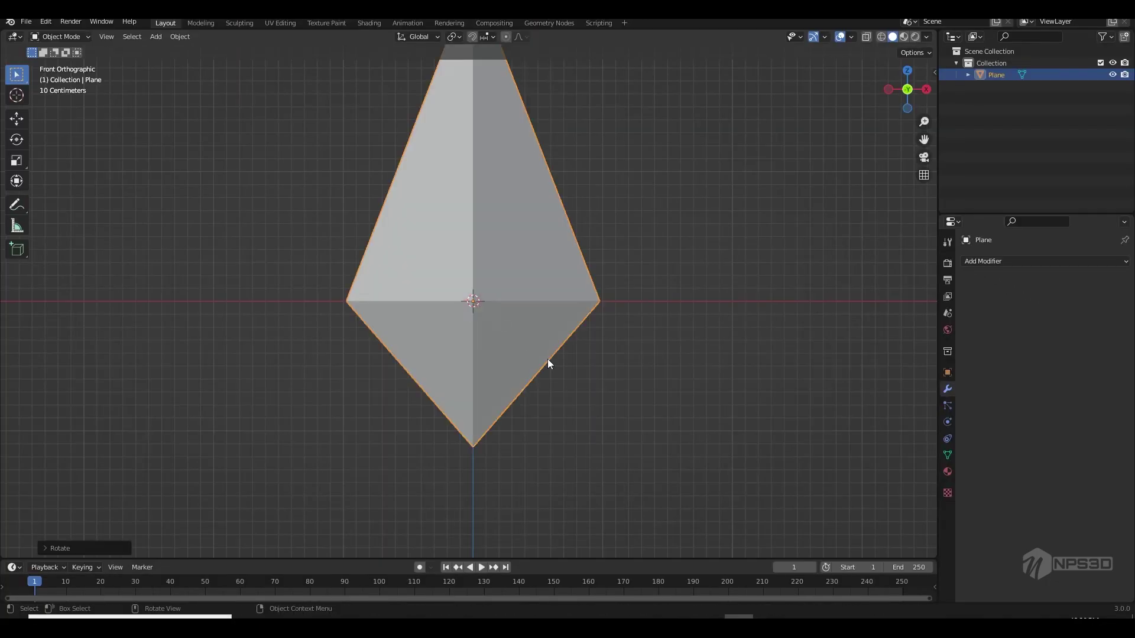
{"action": "left_click", "coordinate": [577, 368]}
Add a Bevel modifier with its segment count set, apply it, and view from the front
{"action": "left_click", "coordinate": [1001, 262]}
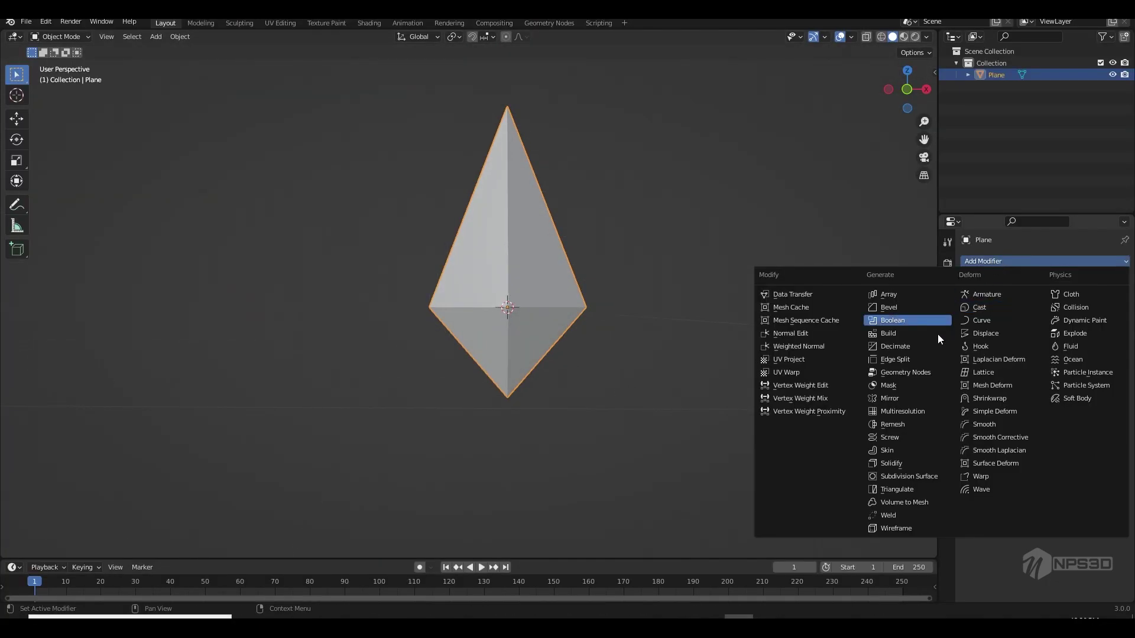
{"action": "left_click", "coordinate": [888, 307]}
{"action": "scroll", "coordinate": [678, 333], "scroll_direction": "up", "scroll_amount": 3}
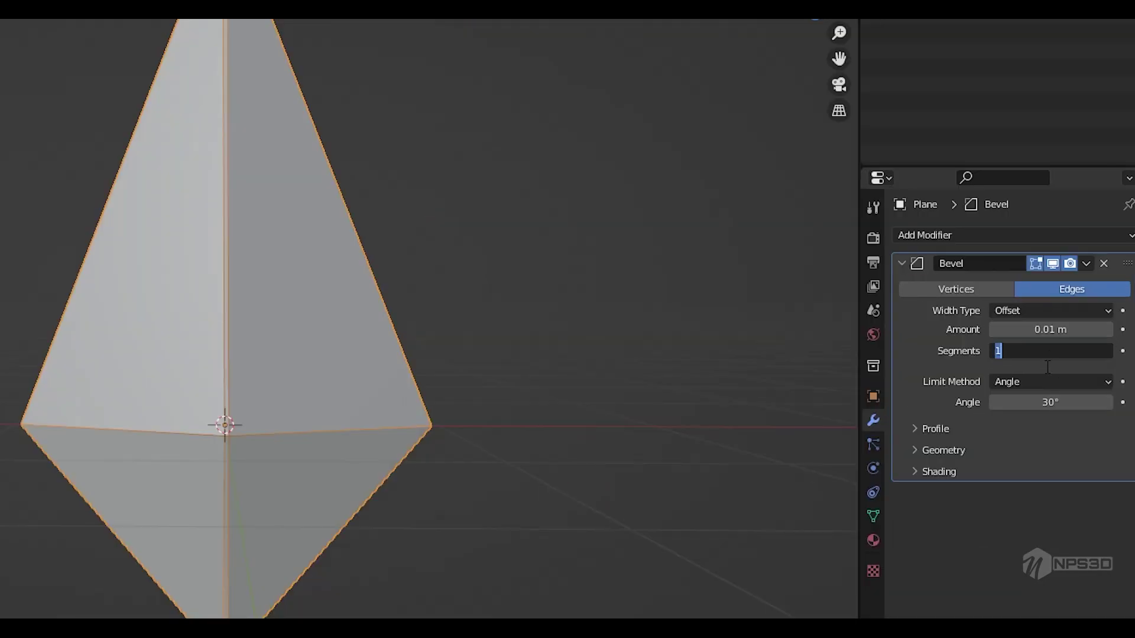
{"action": "type", "text": "5"}
{"action": "key", "text": "Return"}
{"action": "left_click", "coordinate": [1095, 280]}
{"action": "left_click", "coordinate": [1067, 299]}
{"action": "key", "text": "KP_1"}
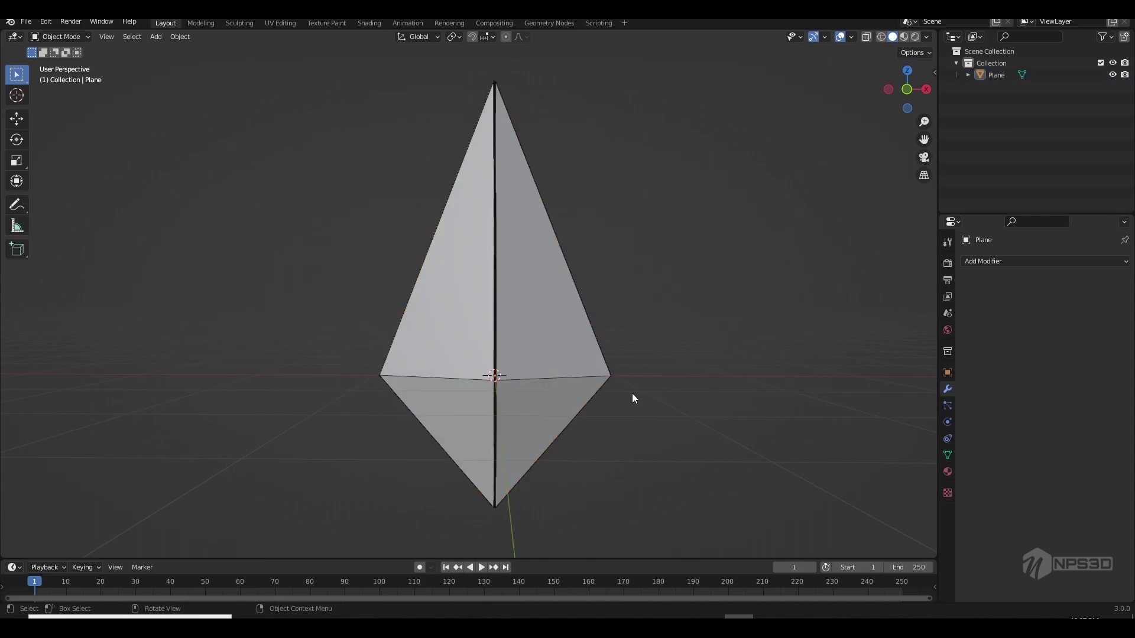
Duplicate the diamond below the original and push the copy's top vertex down
{"action": "key", "text": "shift+d"}
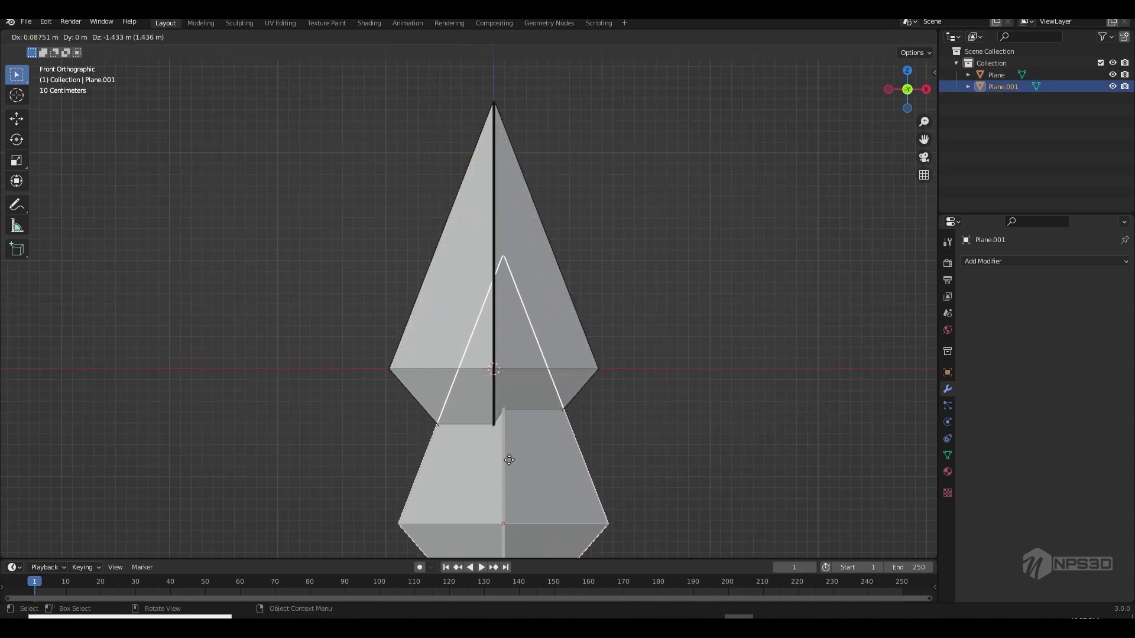
{"action": "left_click", "coordinate": [568, 430]}
{"action": "scroll", "coordinate": [567, 429], "scroll_direction": "down", "scroll_amount": 3}
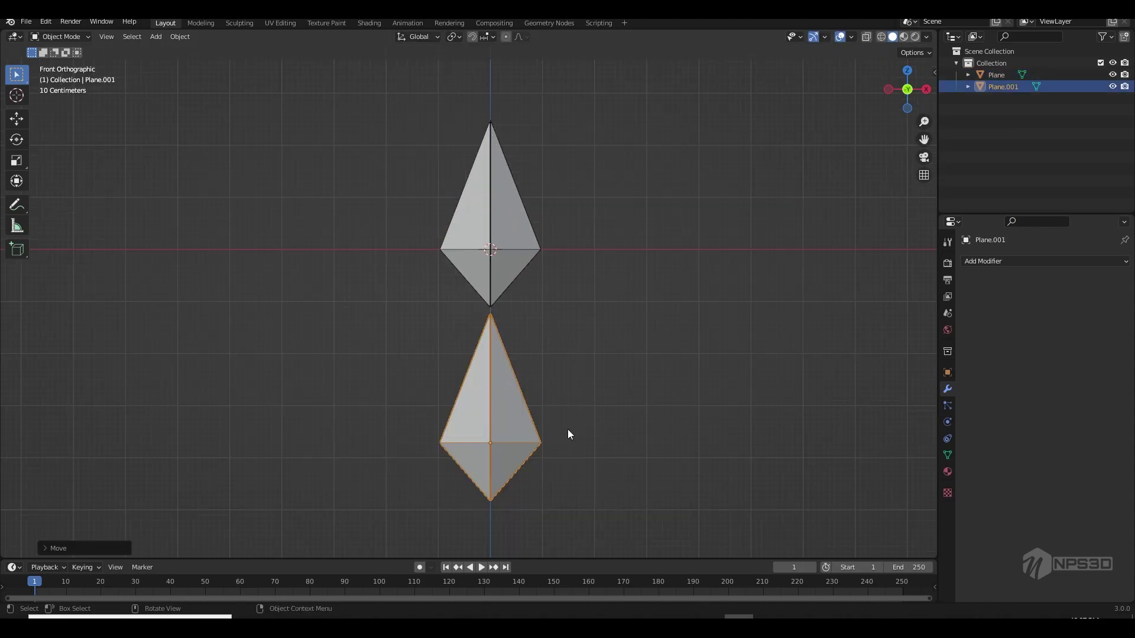
{"action": "key", "text": "Tab"}
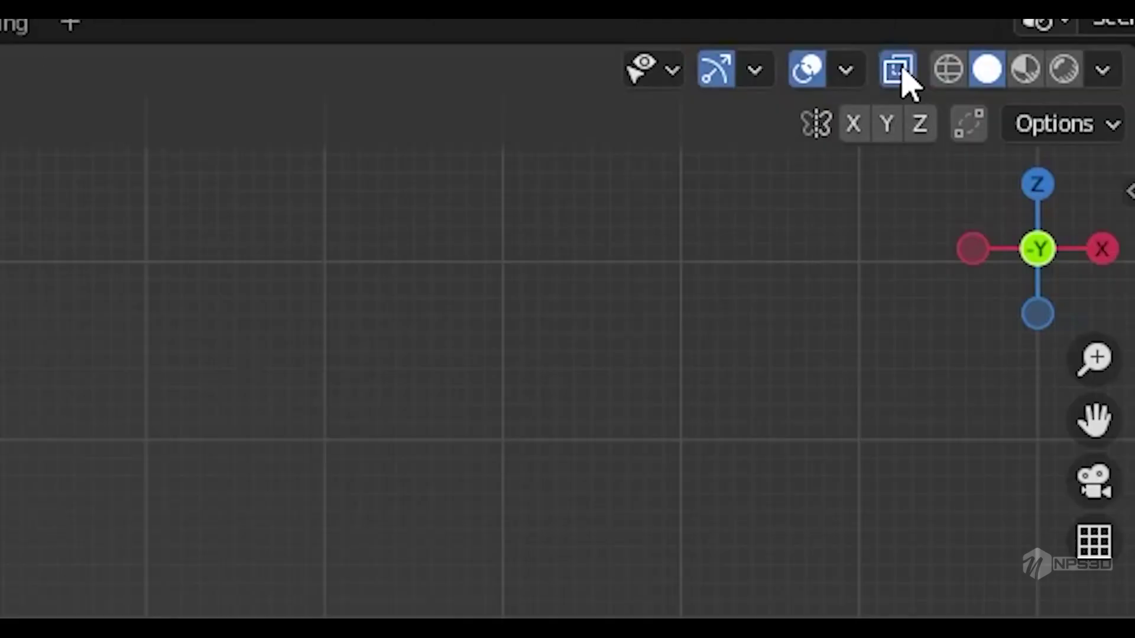
{"action": "left_click", "coordinate": [490, 314]}
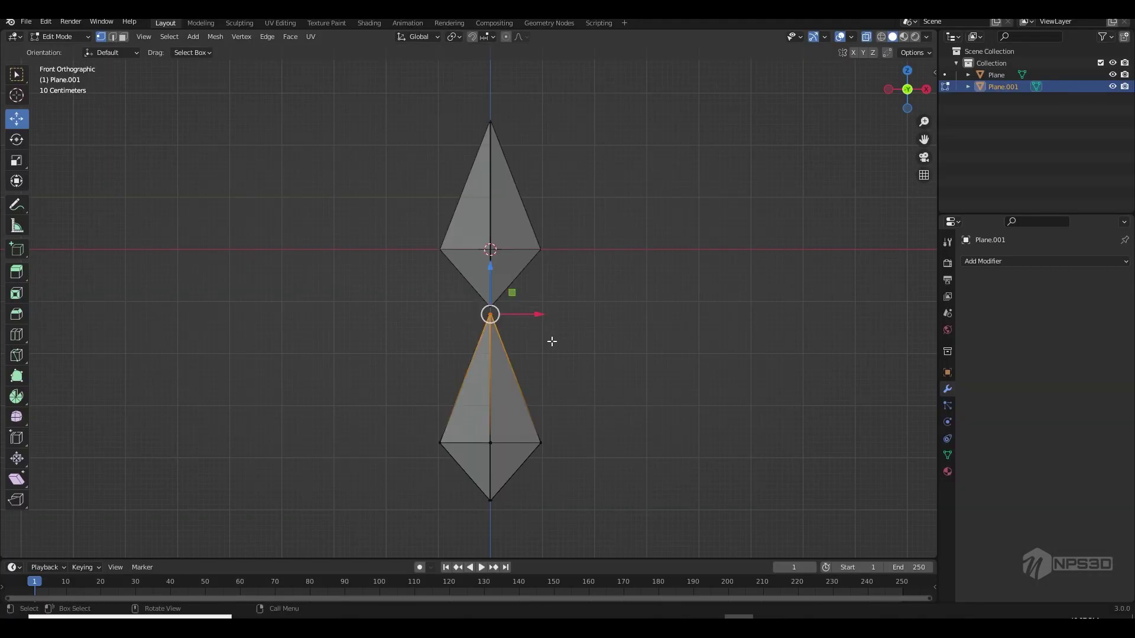
{"action": "left_click_drag", "start_coordinate": [492, 284], "coordinate": [487, 459]}
{"action": "middle_click_drag", "start_coordinate": [487, 458], "coordinate": [497, 444], "text": "shift"}
Move the flattened lower piece up along Z, just below the diamond
{"action": "key", "text": "Tab"}
{"action": "key", "text": "g"}
{"action": "key", "text": "z"}
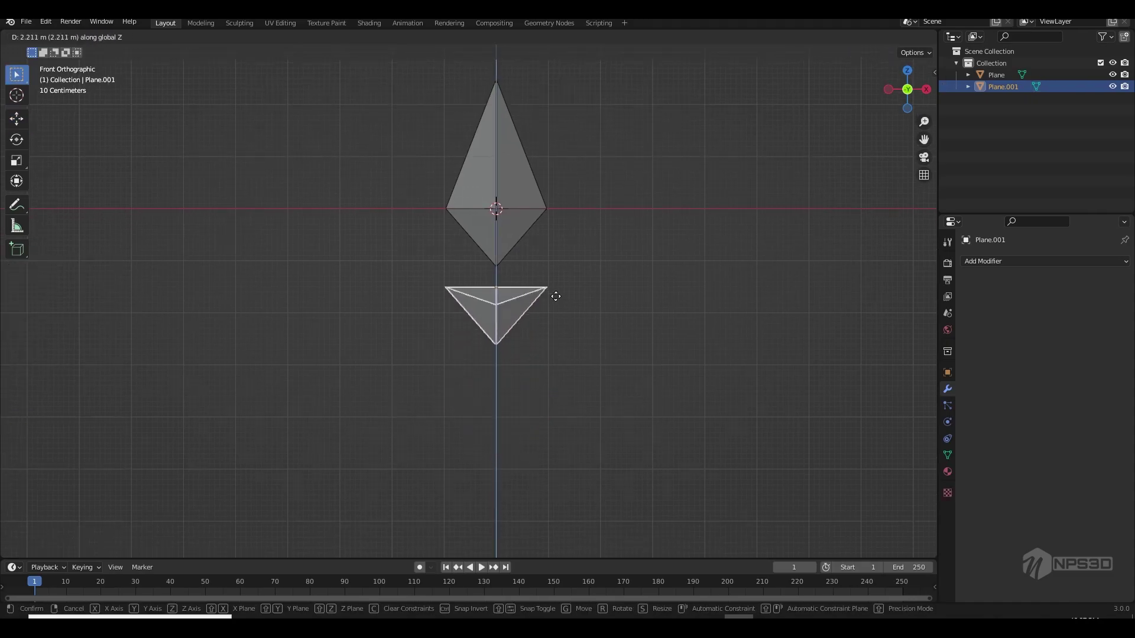
{"action": "left_click", "coordinate": [564, 308]}
Move the upper diamond's centre vertical edge to reshape its facets
{"action": "left_click", "coordinate": [533, 283]}
{"action": "key", "text": "Tab"}
{"action": "scroll", "coordinate": [585, 310], "scroll_direction": "up", "scroll_amount": 2}
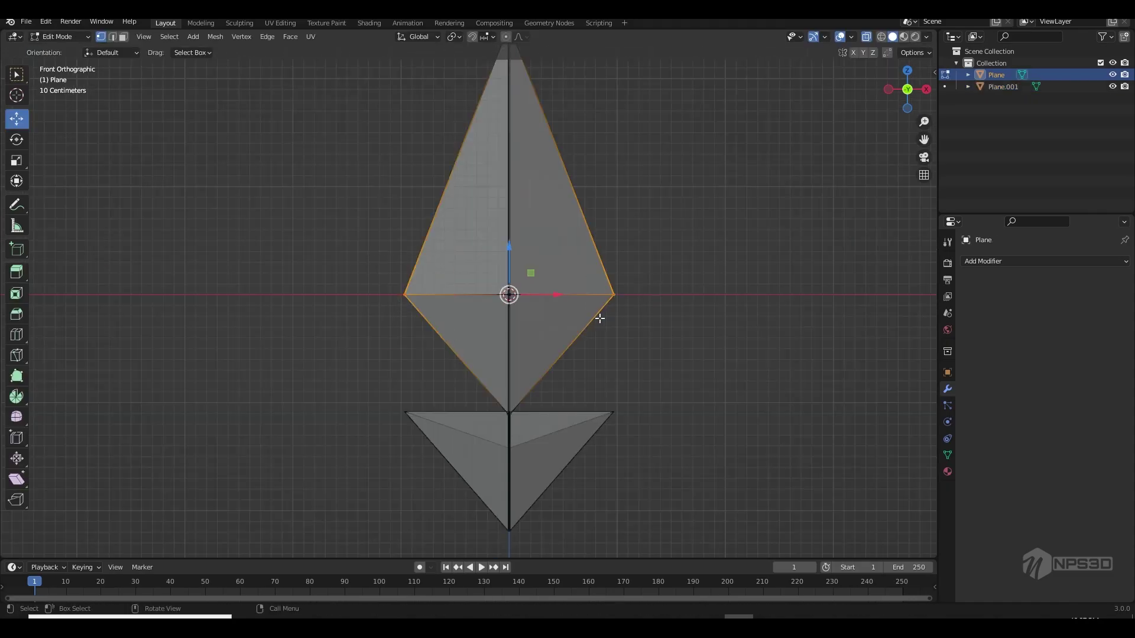
{"action": "key", "text": "ctrl+z"}
{"action": "left_click", "coordinate": [509, 263]}
{"action": "key", "text": "g"}
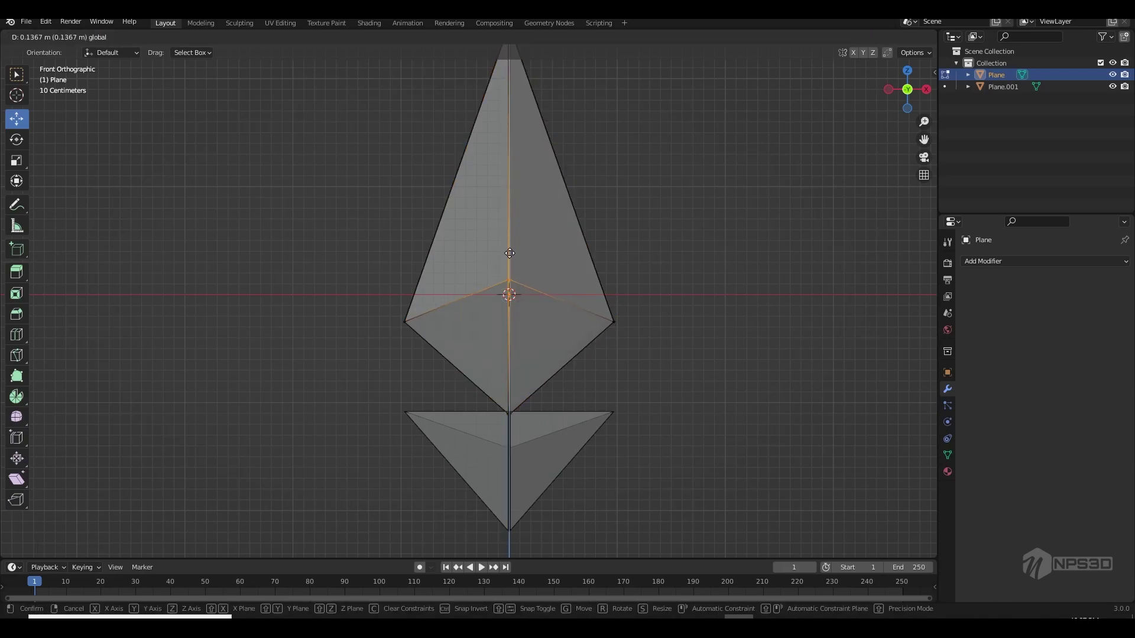
{"action": "left_click", "coordinate": [510, 248]}
{"action": "key", "text": "Tab"}
Reposition the lower piece's bottom point in Edit Mode
{"action": "left_click", "coordinate": [436, 425]}
{"action": "middle_click_drag", "start_coordinate": [436, 426], "coordinate": [573, 405]}
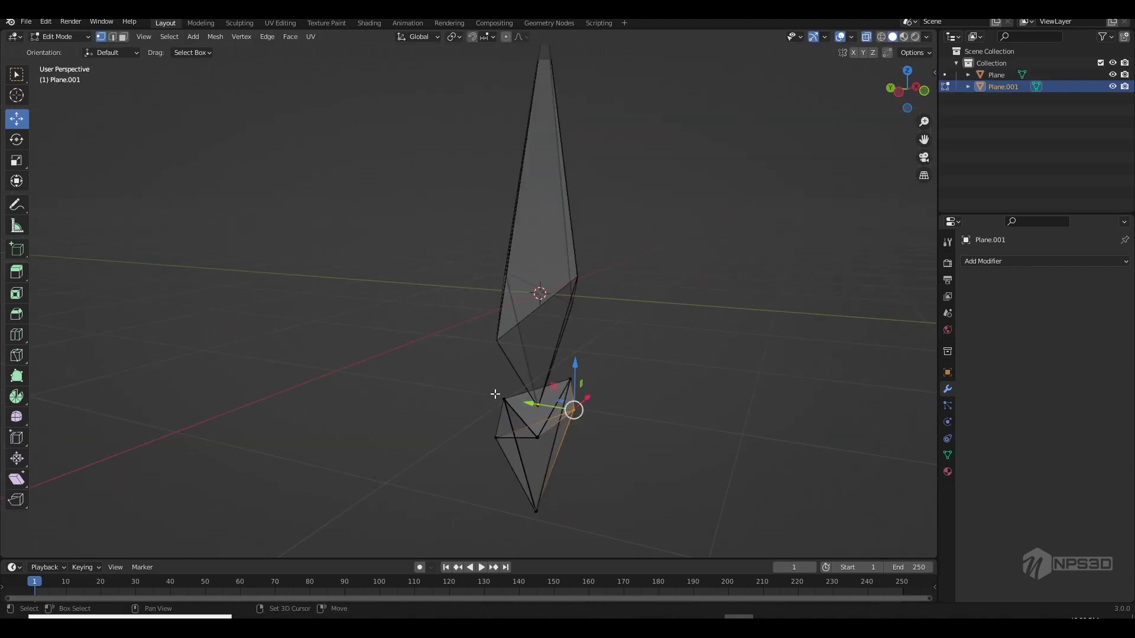
{"action": "key", "text": "KP_1"}
{"action": "key", "text": "Tab"}
{"action": "key", "text": "g"}
{"action": "scroll", "coordinate": [512, 404], "scroll_direction": "down", "scroll_amount": 2}
{"action": "left_click", "coordinate": [500, 428]}
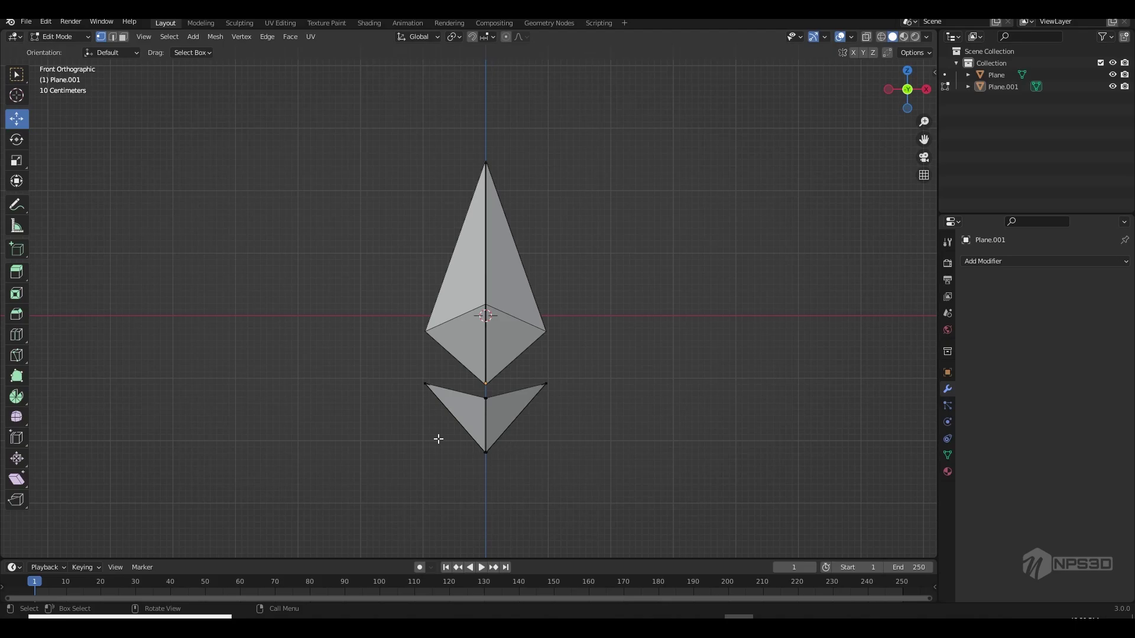
{"action": "left_click", "coordinate": [486, 453]}
{"action": "key", "text": "g"}
{"action": "left_click", "coordinate": [519, 471]}
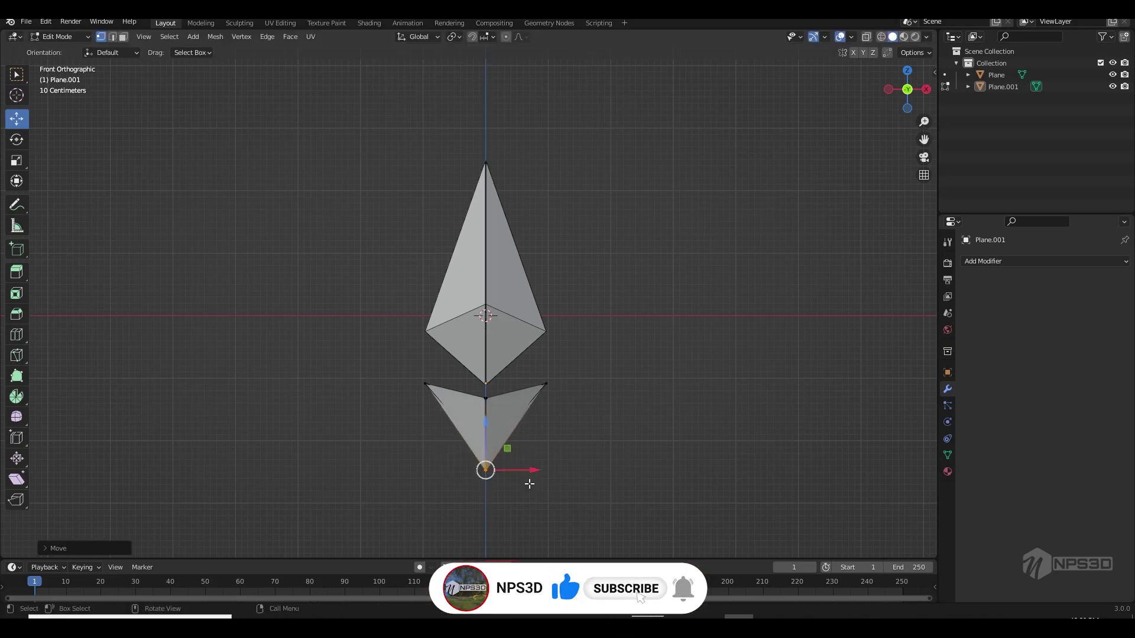
Raise the lower piece's inner centre point to form the chevron notch, then inspect the logo
{"action": "middle_click_drag", "start_coordinate": [506, 456], "coordinate": [529, 358]}
{"action": "key", "text": "KP_1"}
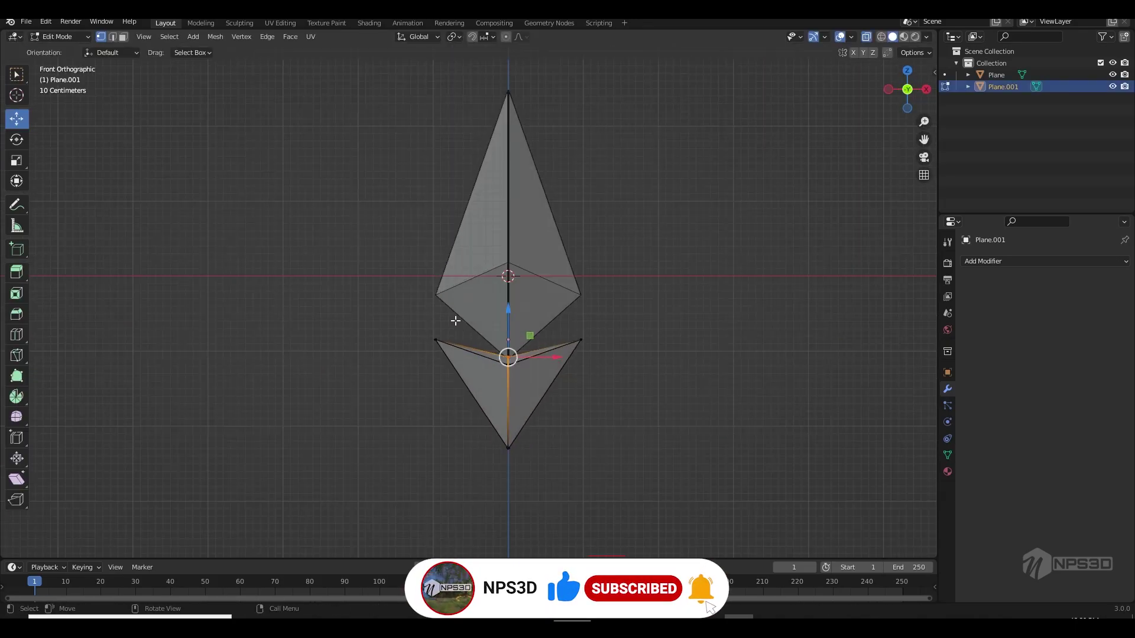
{"action": "key", "text": "g"}
{"action": "left_click", "coordinate": [532, 363]}
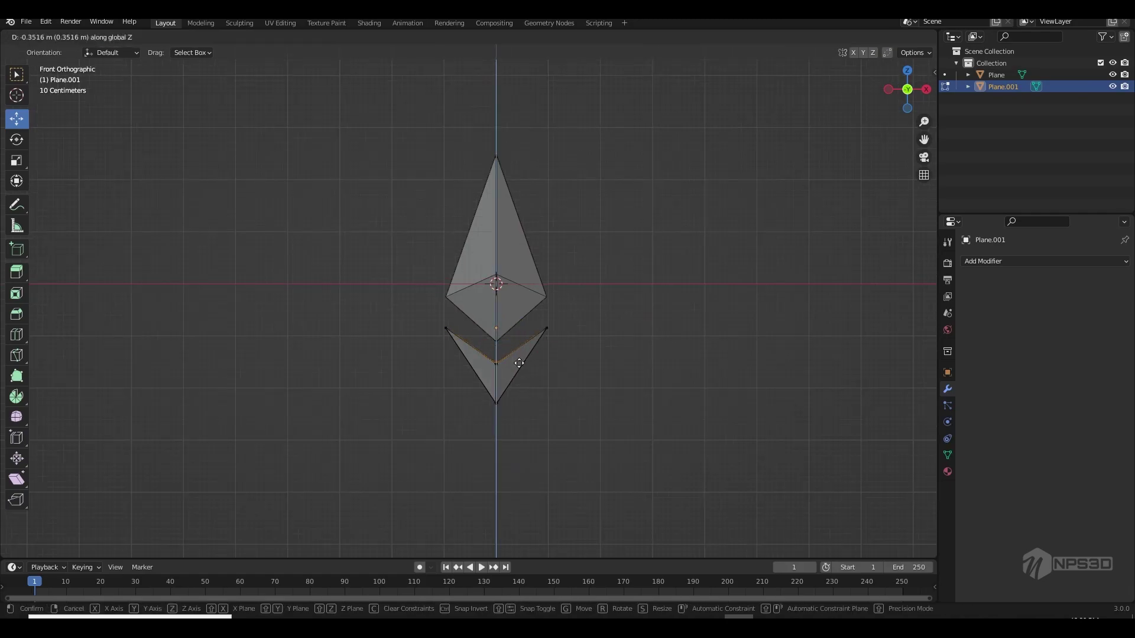
{"action": "key", "text": "Tab"}
{"action": "scroll", "coordinate": [514, 360], "scroll_direction": "down", "scroll_amount": 2}
{"action": "mouse_move", "coordinate": [530, 355]}
{"action": "middle_mouse_down"}
{"action": "mouse_move", "coordinate": [583, 385]}
{"action": "mouse_move", "coordinate": [553, 385]}
{"action": "middle_mouse_up"}
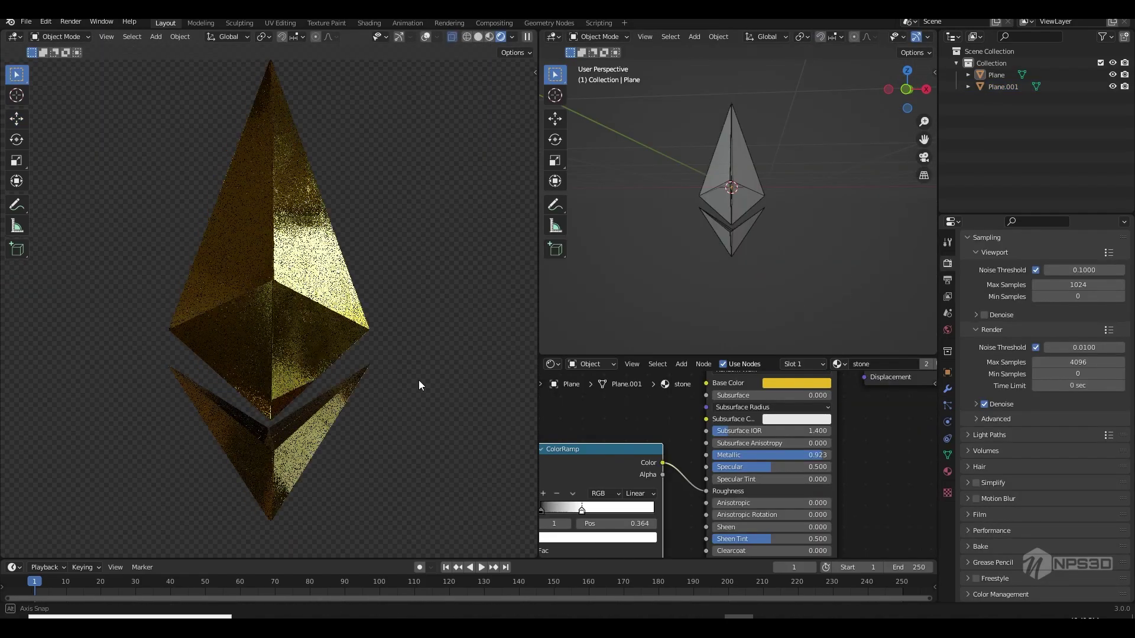
Set the Principled BSDF base colour to white for a silver metal look
{"action": "middle_click_drag", "start_coordinate": [419, 386], "coordinate": [380, 381]}
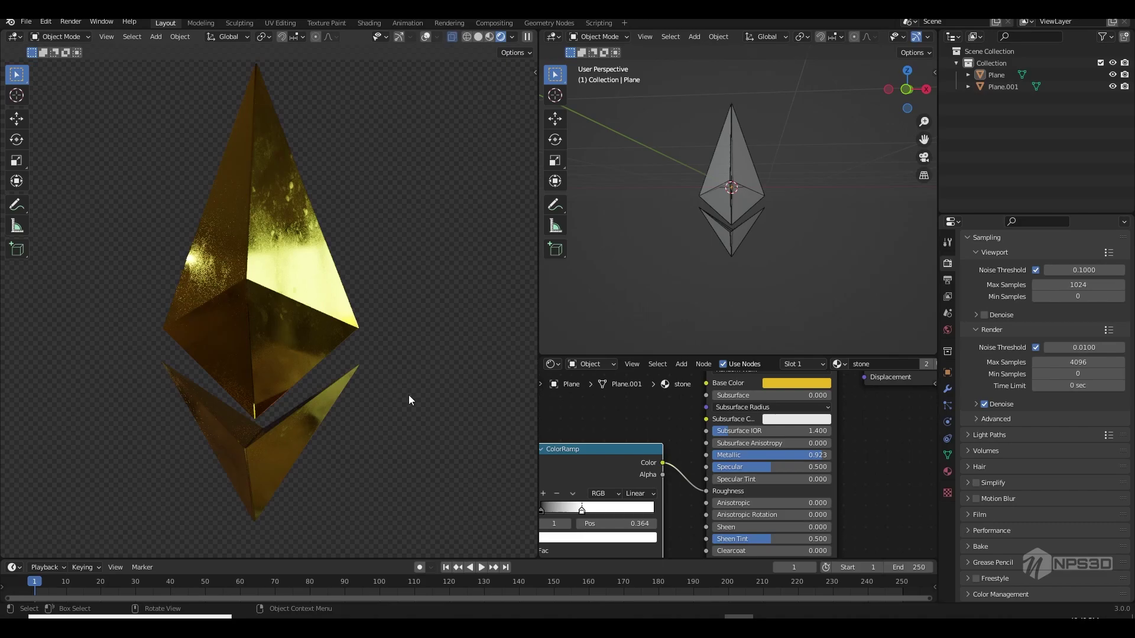
{"action": "left_click", "coordinate": [797, 384]}
{"action": "left_click_drag", "start_coordinate": [806, 356], "coordinate": [861, 263]}
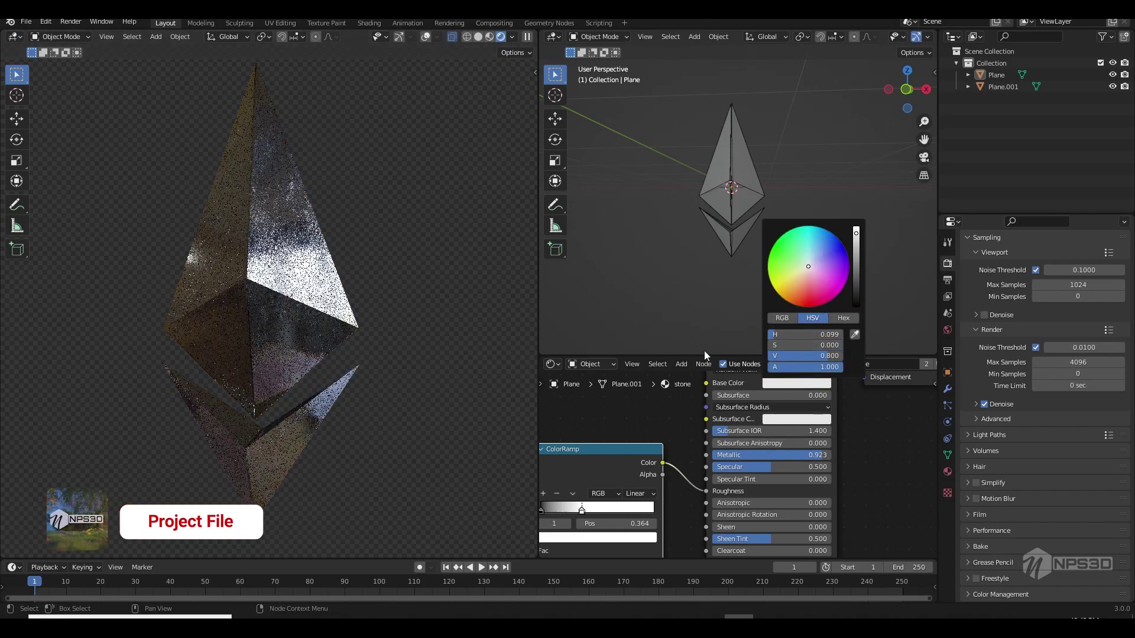
{"action": "middle_click_drag", "start_coordinate": [463, 364], "coordinate": [371, 373]}
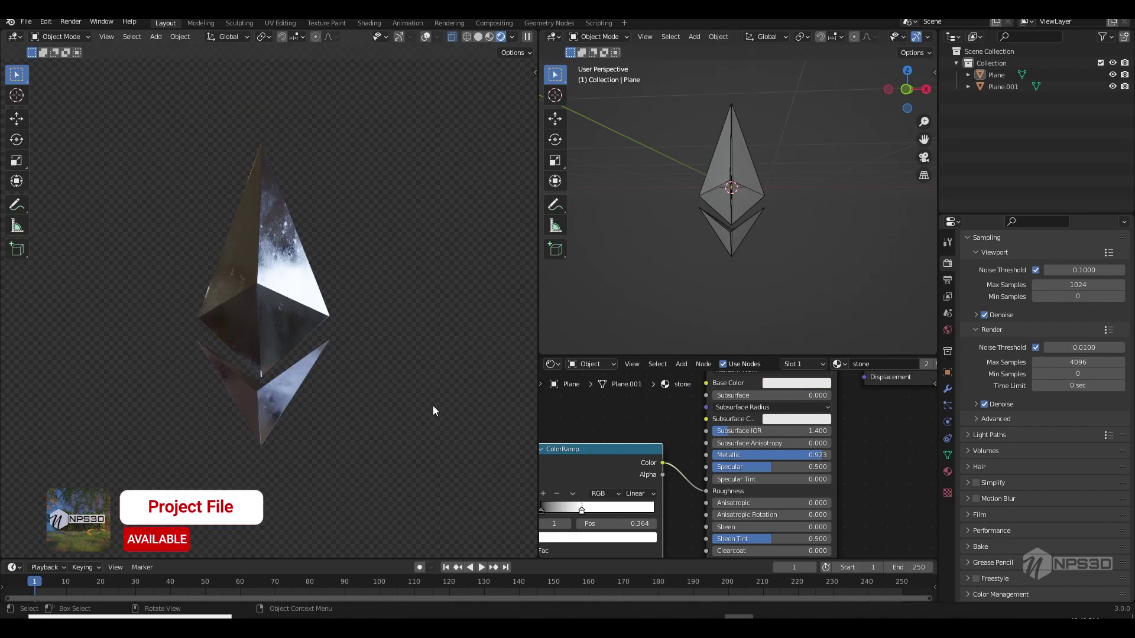